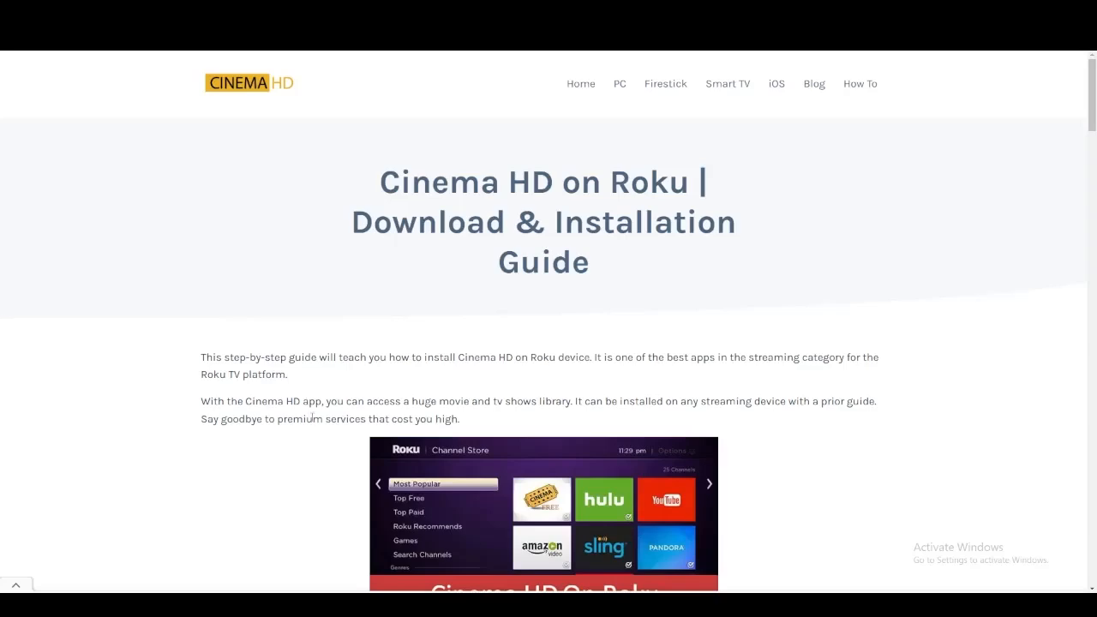
{"action": "scroll", "coordinate": [314, 418], "scroll_direction": "down", "scroll_amount": 2}
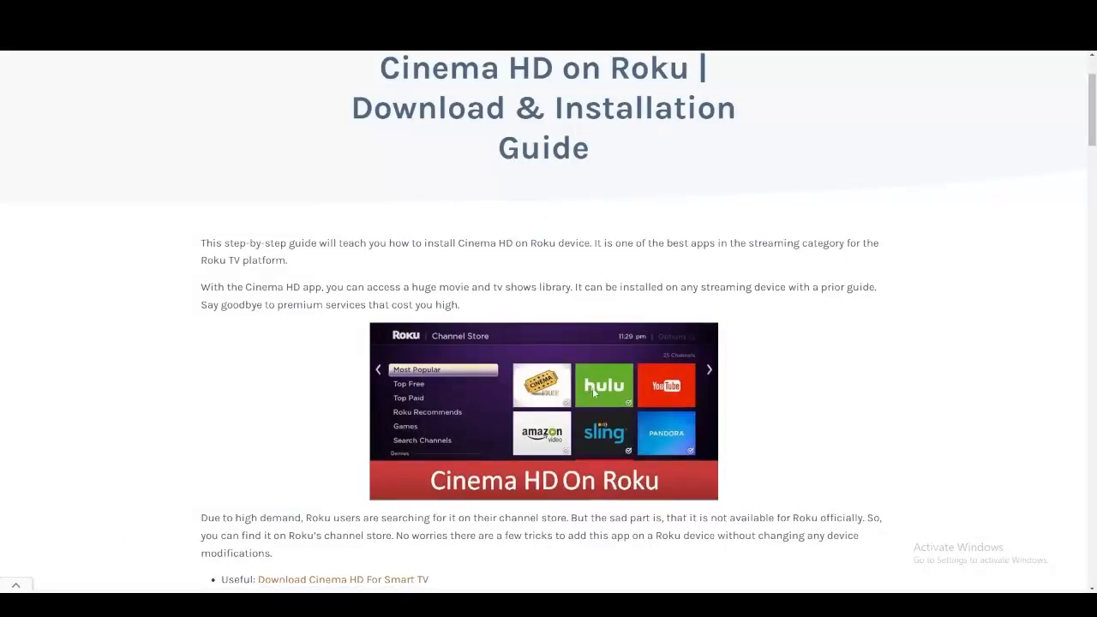
{"action": "scroll", "coordinate": [485, 408], "scroll_direction": "down", "scroll_amount": 2}
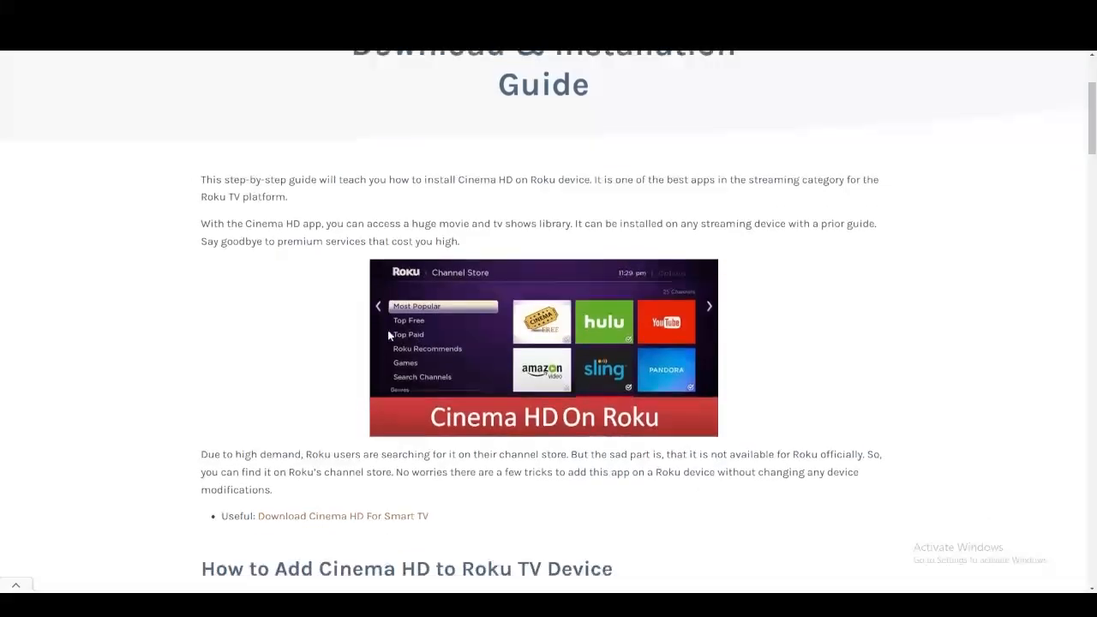
{"action": "scroll", "coordinate": [484, 408], "scroll_direction": "down", "scroll_amount": 2}
{"action": "scroll", "coordinate": [518, 435], "scroll_direction": "down", "scroll_amount": 1}
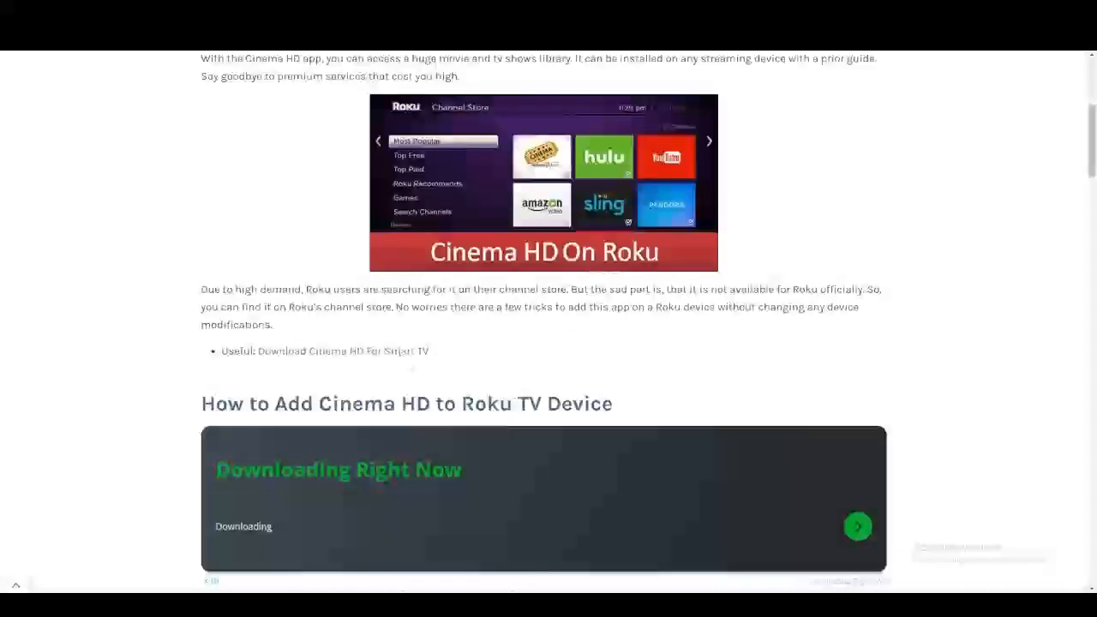
{"action": "scroll", "coordinate": [591, 283], "scroll_direction": "down", "scroll_amount": 1}
{"action": "scroll", "coordinate": [592, 283], "scroll_direction": "down", "scroll_amount": 3}
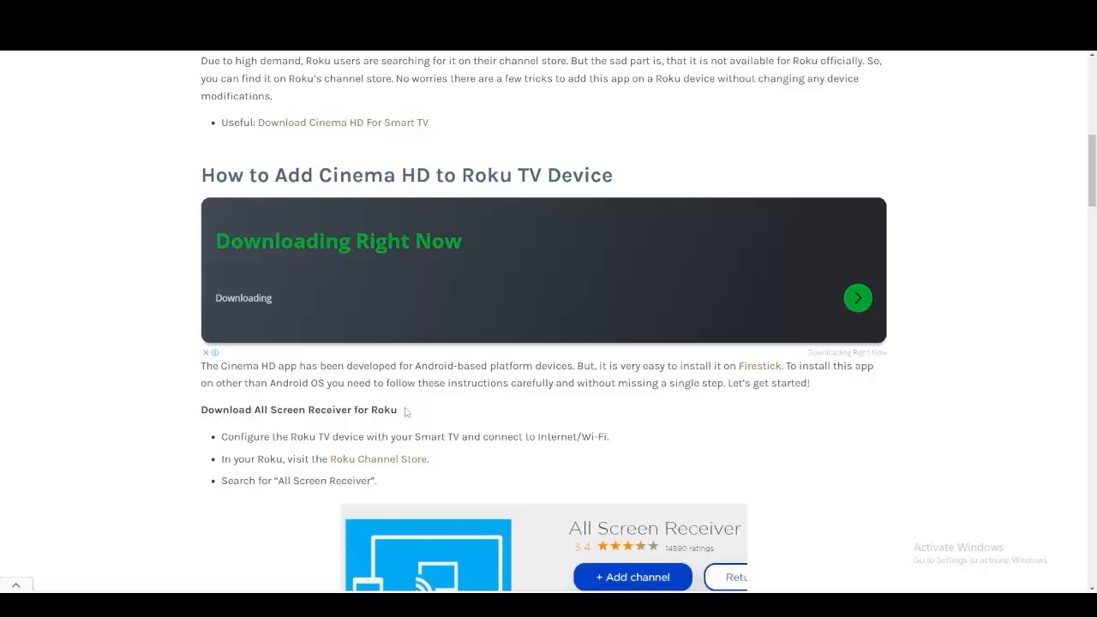
{"action": "scroll", "coordinate": [407, 411], "scroll_direction": "down", "scroll_amount": 2}
{"action": "scroll", "coordinate": [420, 377], "scroll_direction": "down", "scroll_amount": 3}
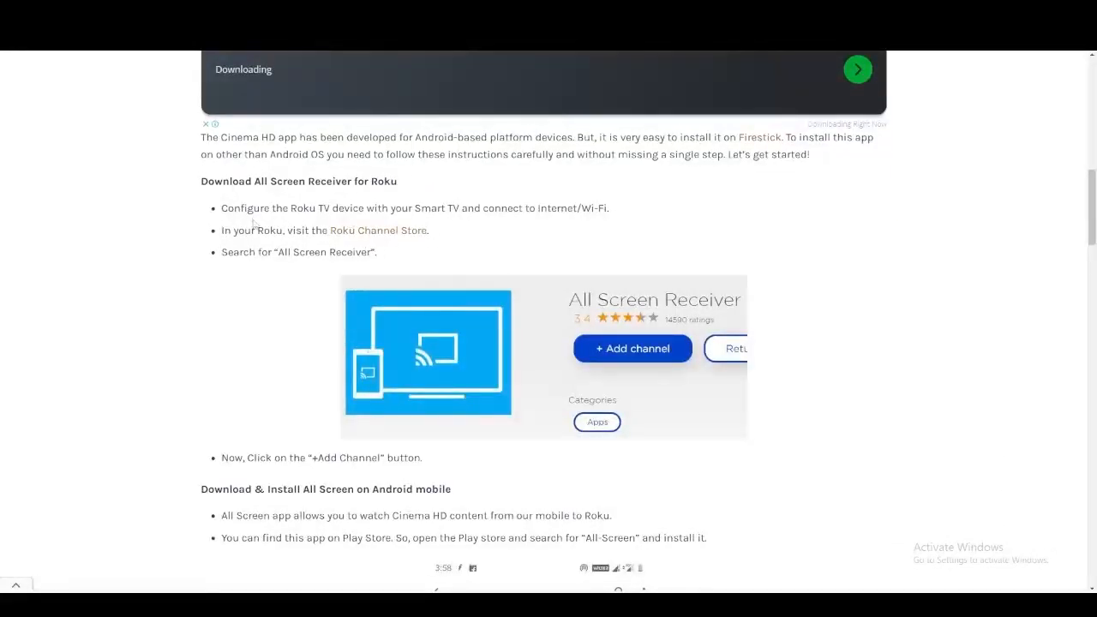
{"action": "scroll", "coordinate": [289, 268], "scroll_direction": "down", "scroll_amount": 2}
{"action": "scroll", "coordinate": [296, 278], "scroll_direction": "down", "scroll_amount": 2}
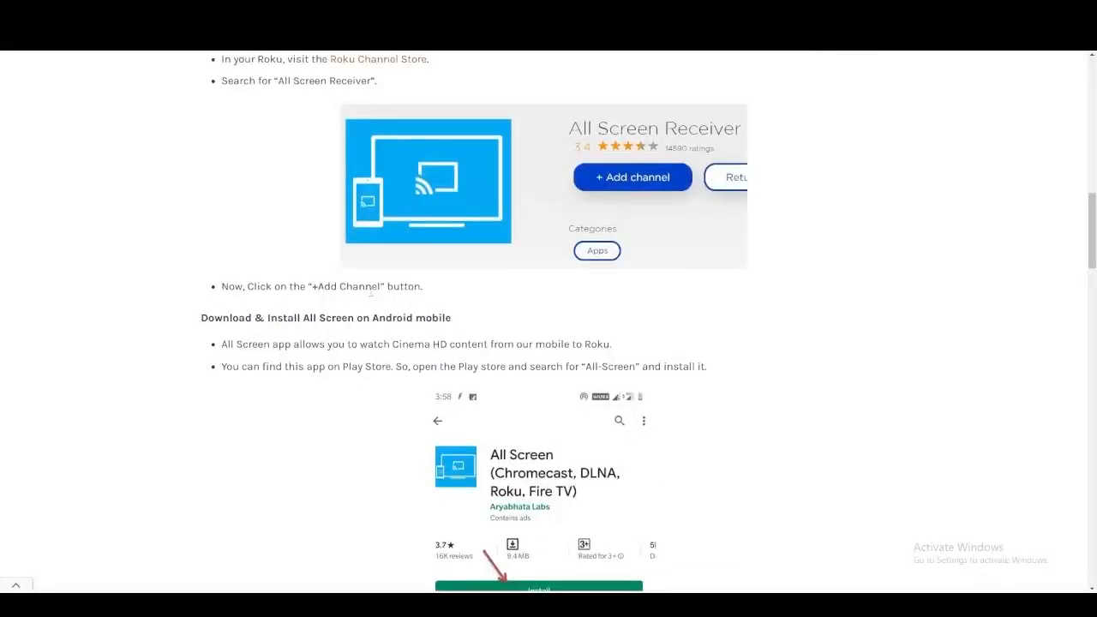
{"action": "scroll", "coordinate": [372, 295], "scroll_direction": "down", "scroll_amount": 1}
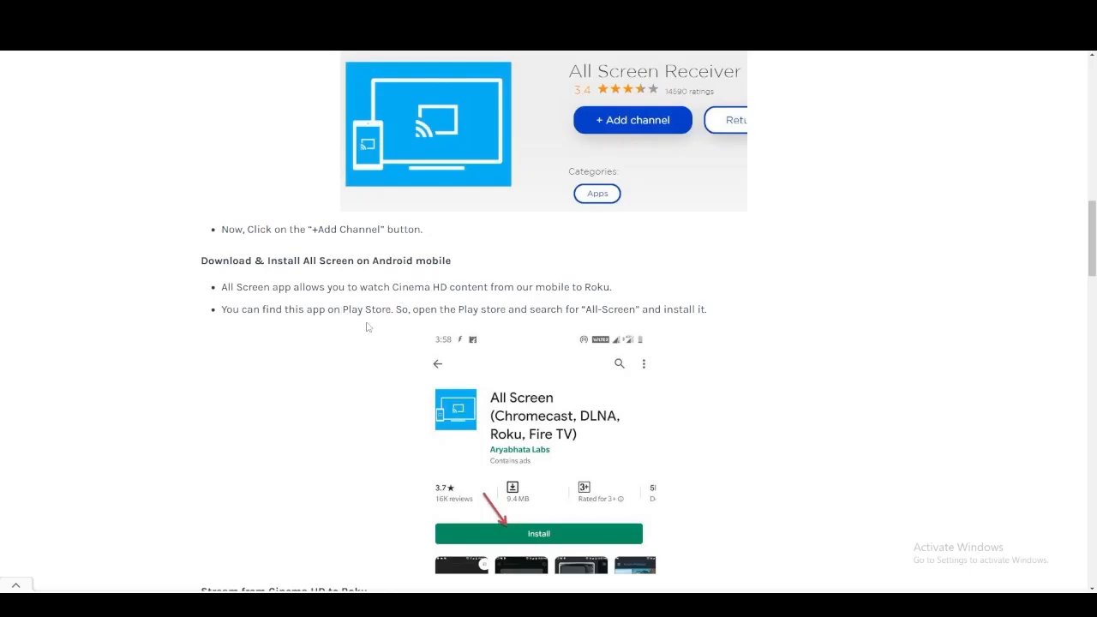
{"action": "scroll", "coordinate": [403, 283], "scroll_direction": "down", "scroll_amount": 2}
{"action": "scroll", "coordinate": [403, 283], "scroll_direction": "down", "scroll_amount": 2}
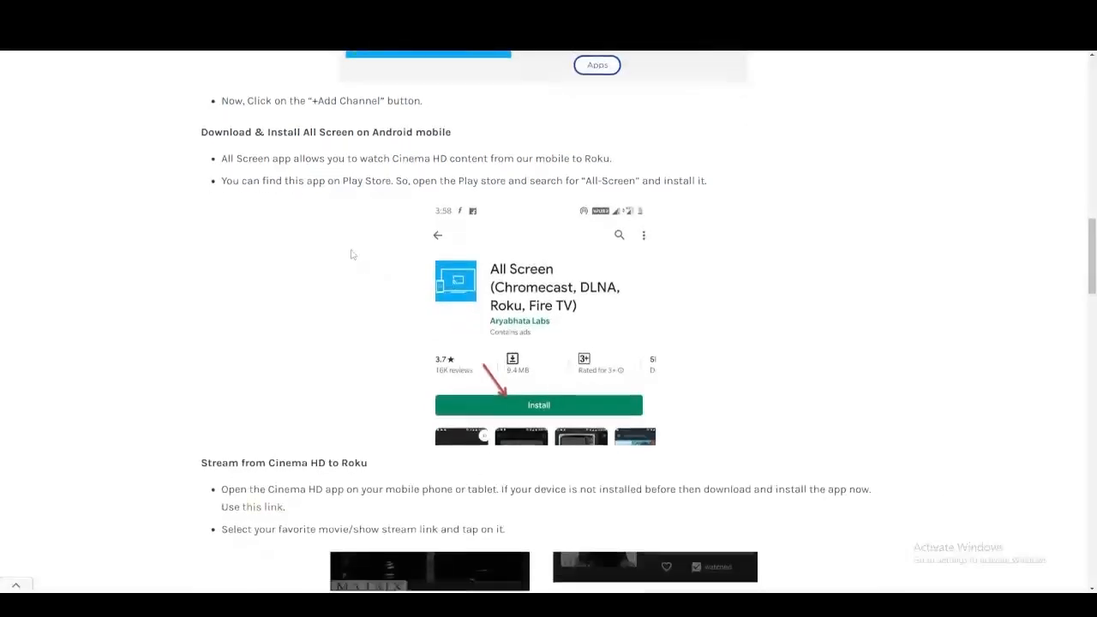
{"action": "scroll", "coordinate": [403, 283], "scroll_direction": "down", "scroll_amount": 4}
{"action": "scroll", "coordinate": [385, 267], "scroll_direction": "down", "scroll_amount": 3}
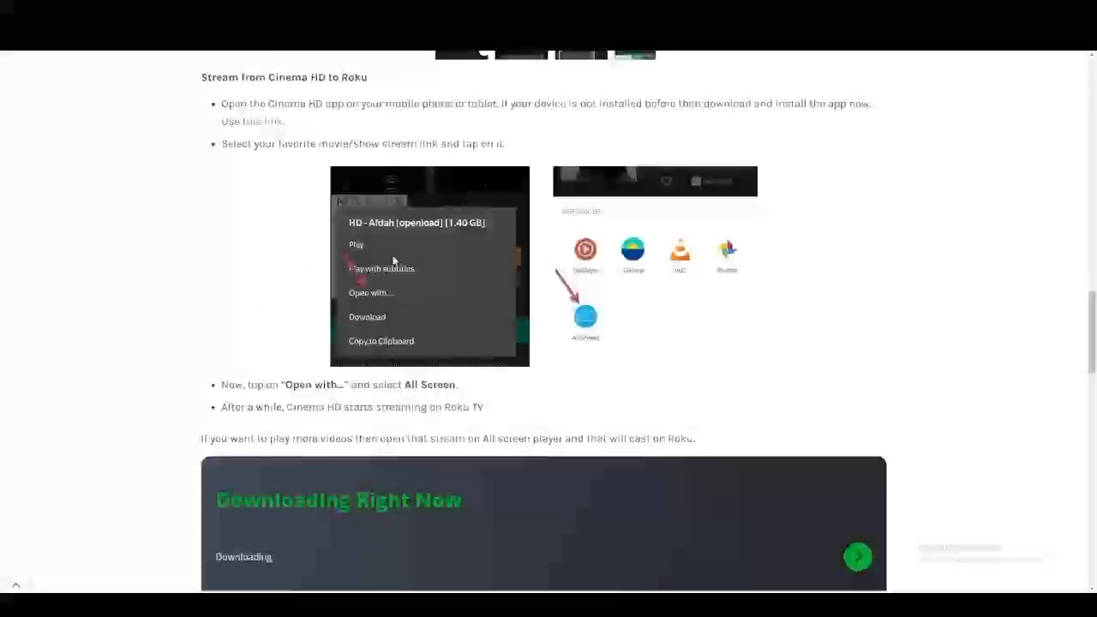
{"action": "scroll", "coordinate": [391, 266], "scroll_direction": "up", "scroll_amount": 1}
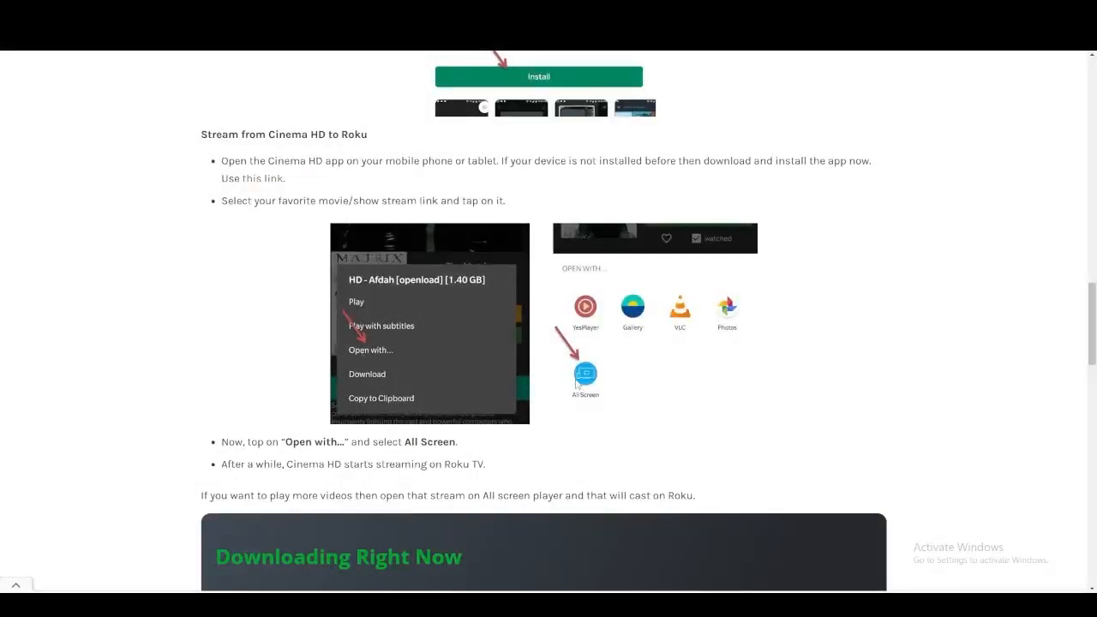
{"action": "scroll", "coordinate": [579, 390], "scroll_direction": "down", "scroll_amount": 3}
{"action": "scroll", "coordinate": [602, 187], "scroll_direction": "down", "scroll_amount": 3}
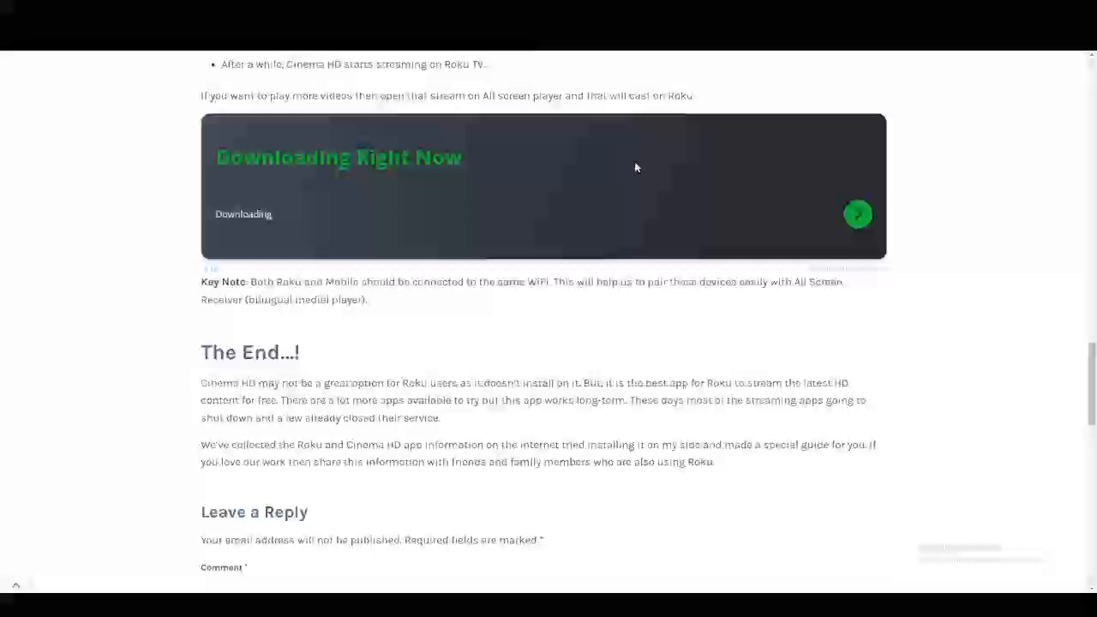
{"action": "scroll", "coordinate": [634, 161], "scroll_direction": "up", "scroll_amount": 3}
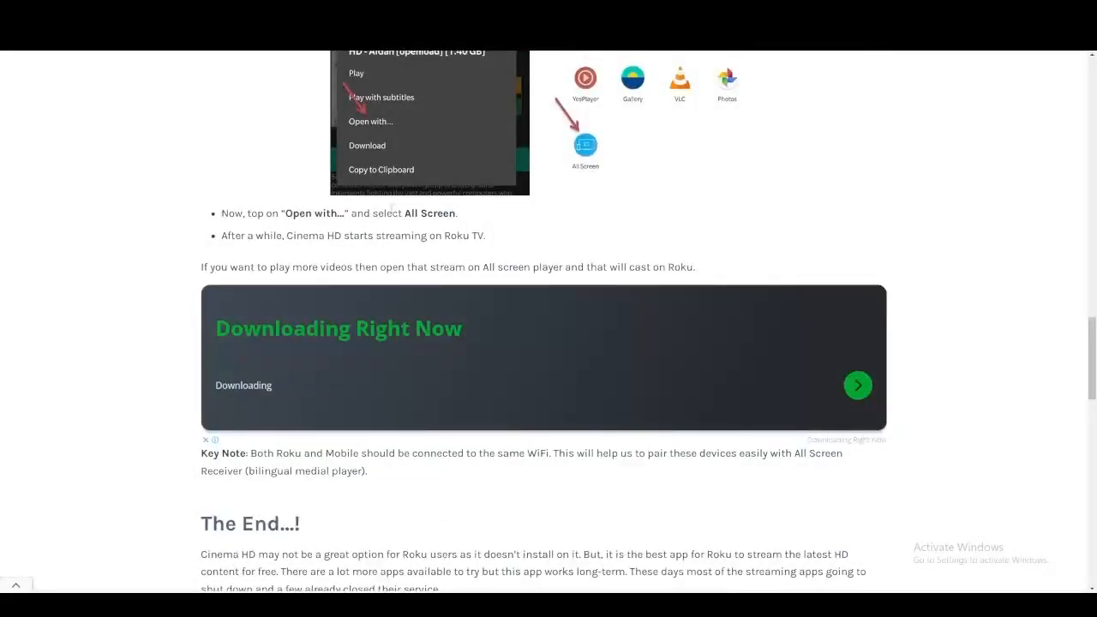
{"action": "scroll", "coordinate": [438, 235], "scroll_direction": "up", "scroll_amount": 1}
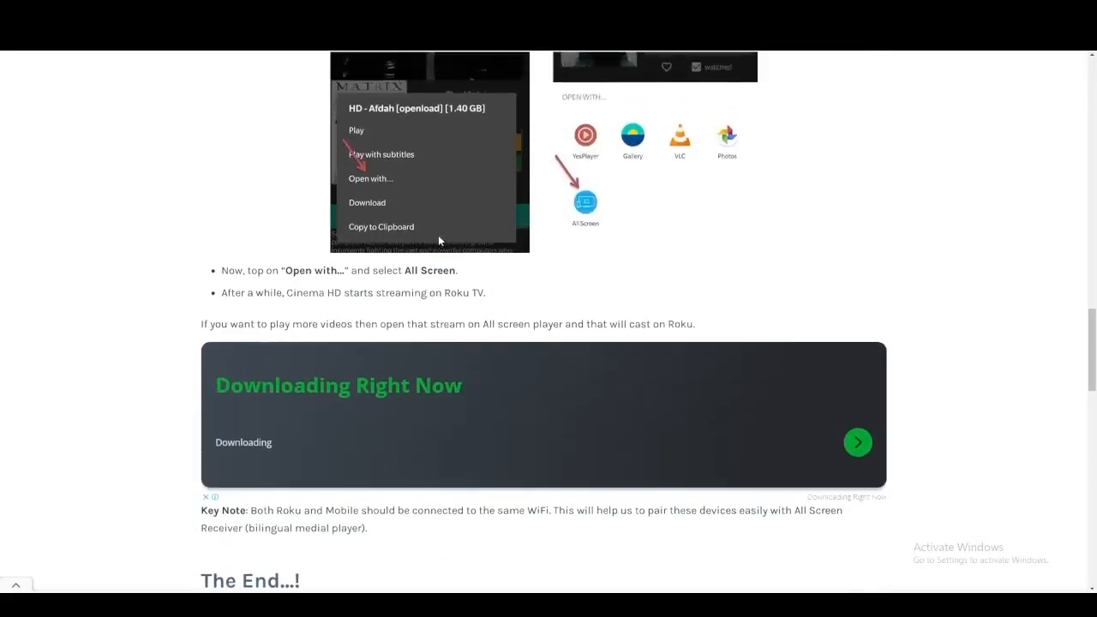
{"action": "scroll", "coordinate": [438, 235], "scroll_direction": "down", "scroll_amount": 3}
{"action": "scroll", "coordinate": [438, 235], "scroll_direction": "up", "scroll_amount": 2}
{"action": "scroll", "coordinate": [438, 235], "scroll_direction": "up", "scroll_amount": 5}
{"action": "scroll", "coordinate": [438, 235], "scroll_direction": "up", "scroll_amount": 5}
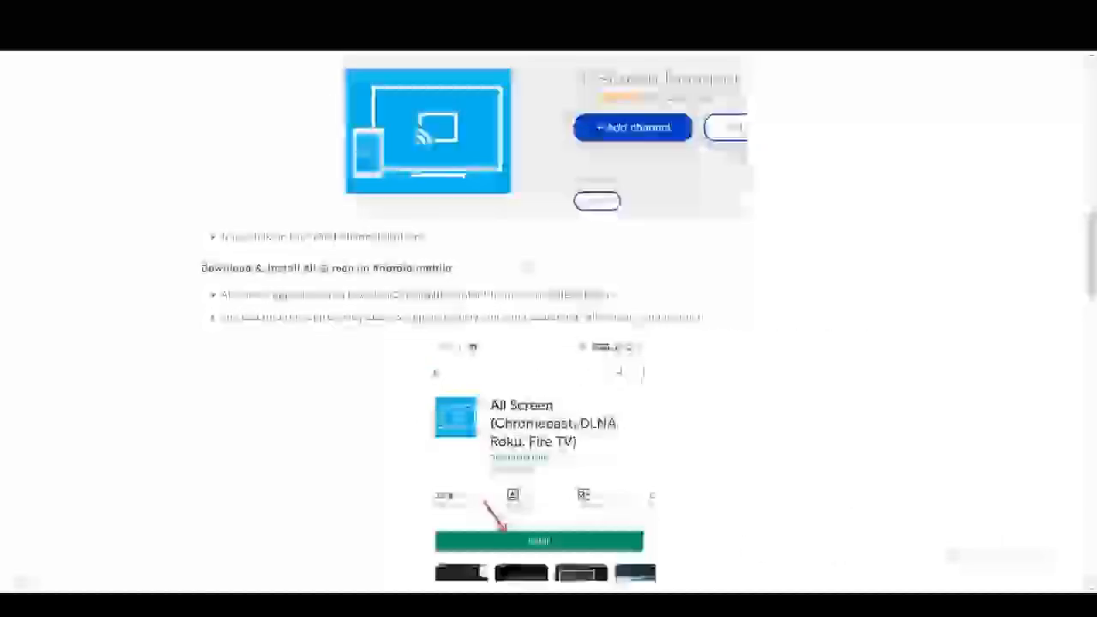
{"action": "scroll", "coordinate": [438, 235], "scroll_direction": "up", "scroll_amount": 5}
{"action": "scroll", "coordinate": [527, 267], "scroll_direction": "up", "scroll_amount": 2}
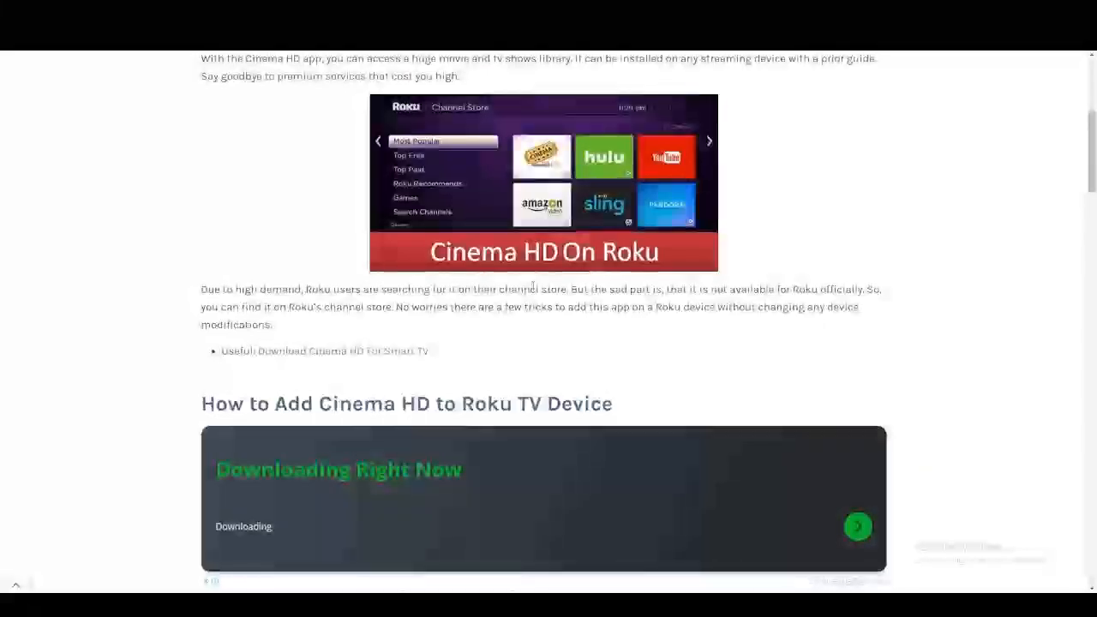